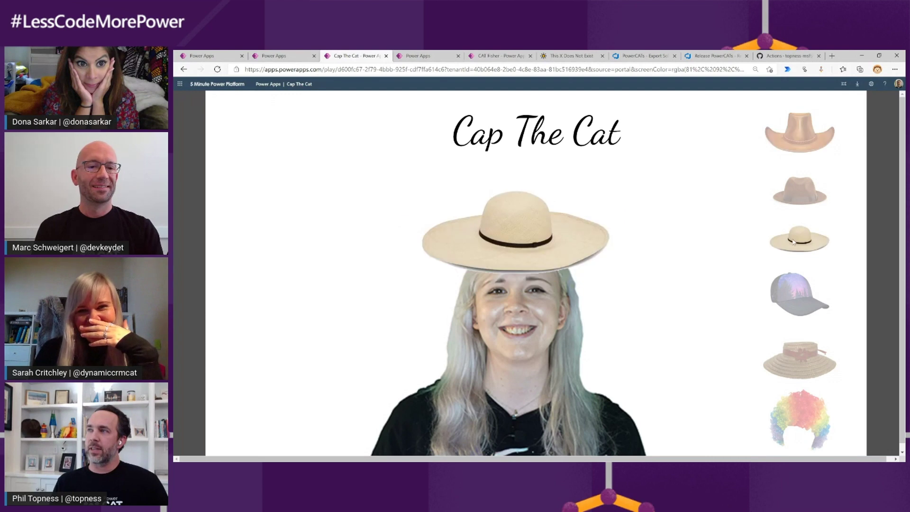
# Step: Try on the galaxy baseball cap, the woven brimmed hat and the rainbow wig in the Cap The Cat app
pyautogui.click(801, 298)
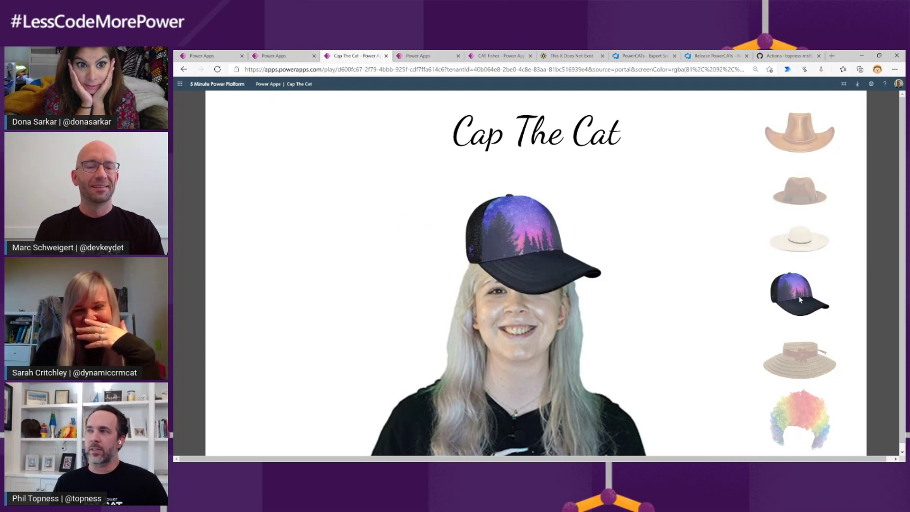
pyautogui.click(801, 361)
pyautogui.click(802, 411)
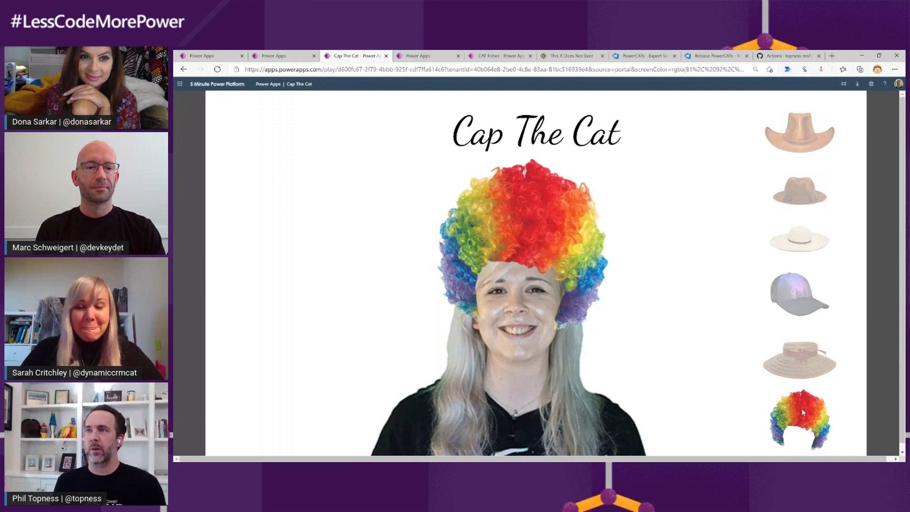
# Step: Create a new solution in the Development2 environment with the display name "Cap The Cat", the name CapTheCat and an existing publisher
pyautogui.click(298, 57)
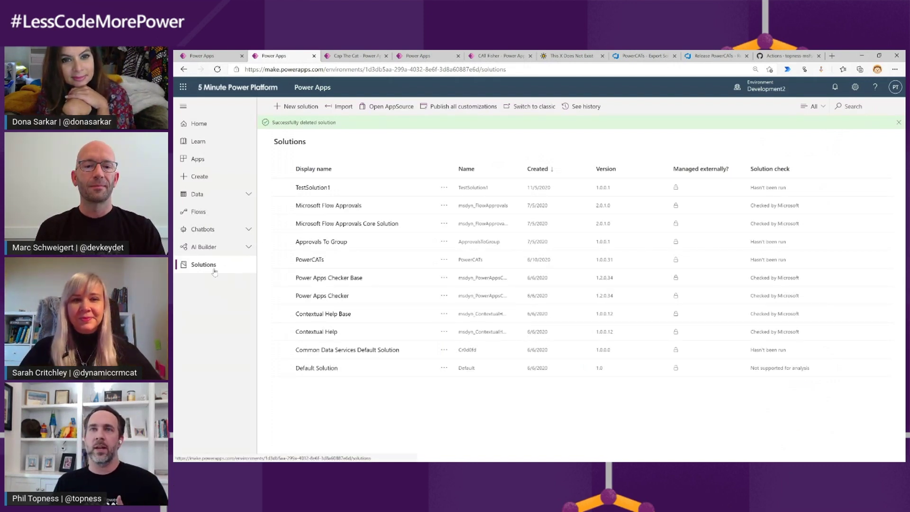
pyautogui.click(301, 107)
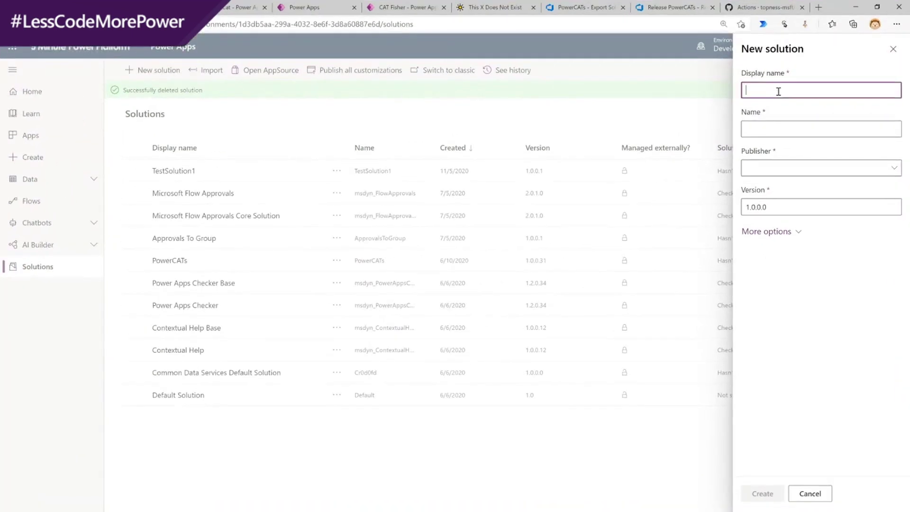
pyautogui.write('Cap The Cat')
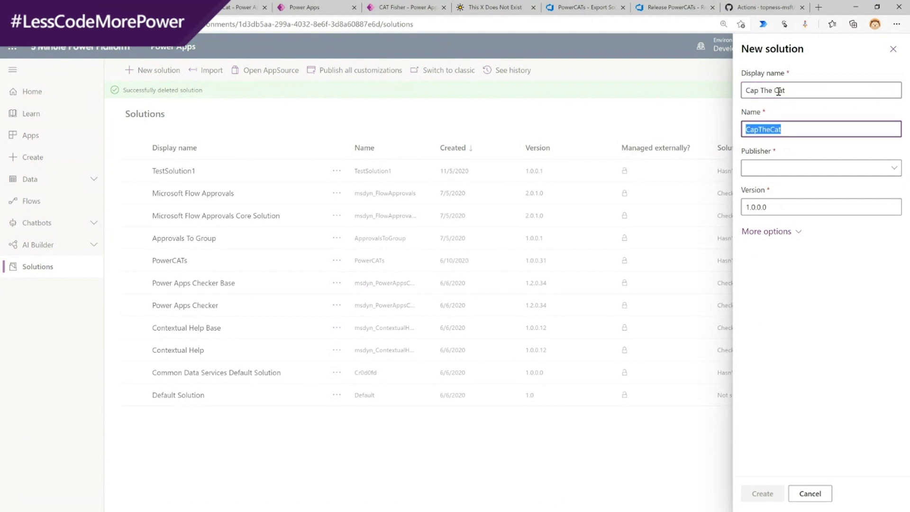
pyautogui.click(814, 168)
pyautogui.click(787, 242)
pyautogui.click(763, 493)
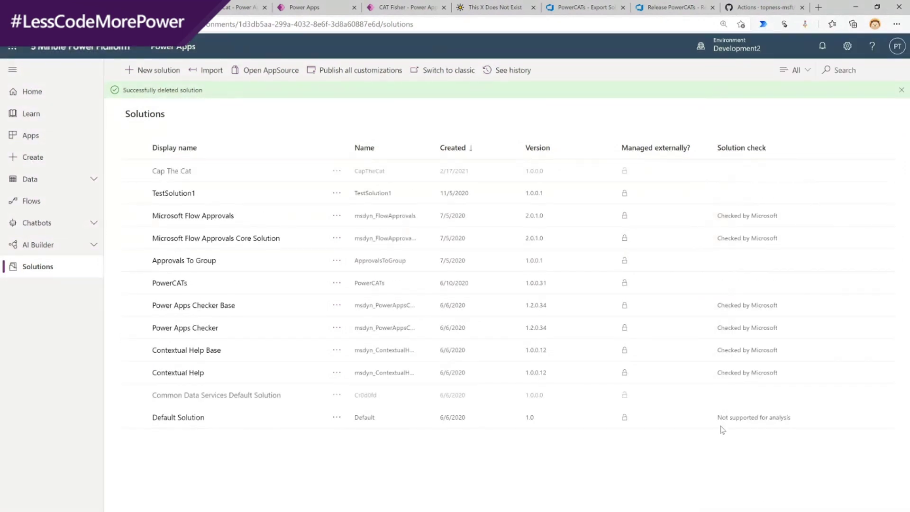
# Step: Open the Cap The Cat solution and add the existing Cap The Cat canvas app to it
pyautogui.click(172, 172)
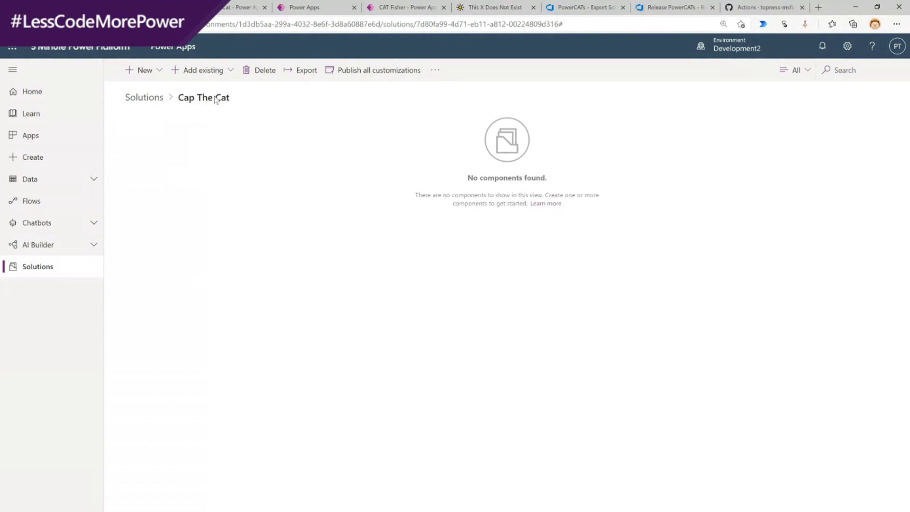
pyautogui.click(218, 71)
pyautogui.scroll(-3, 285, 142)
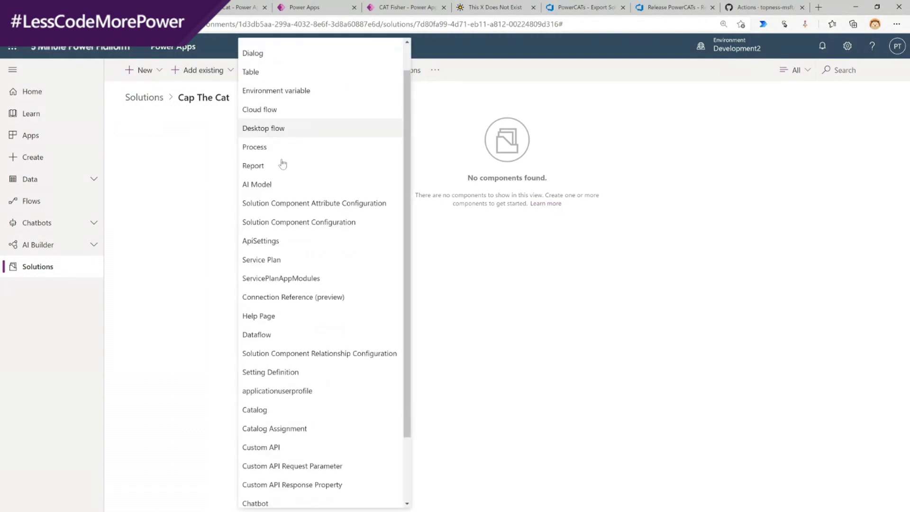
pyautogui.scroll(2, 313, 343)
pyautogui.scroll(1, 313, 344)
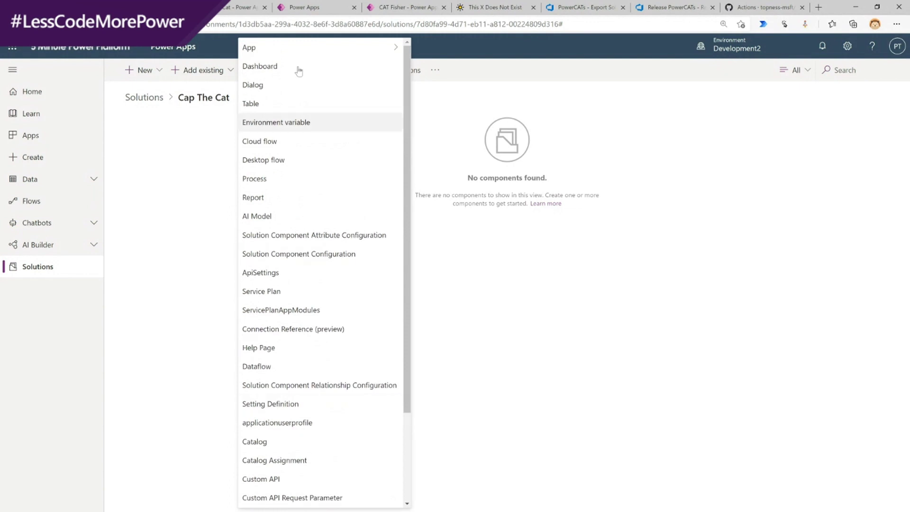
pyautogui.moveTo(341, 54)
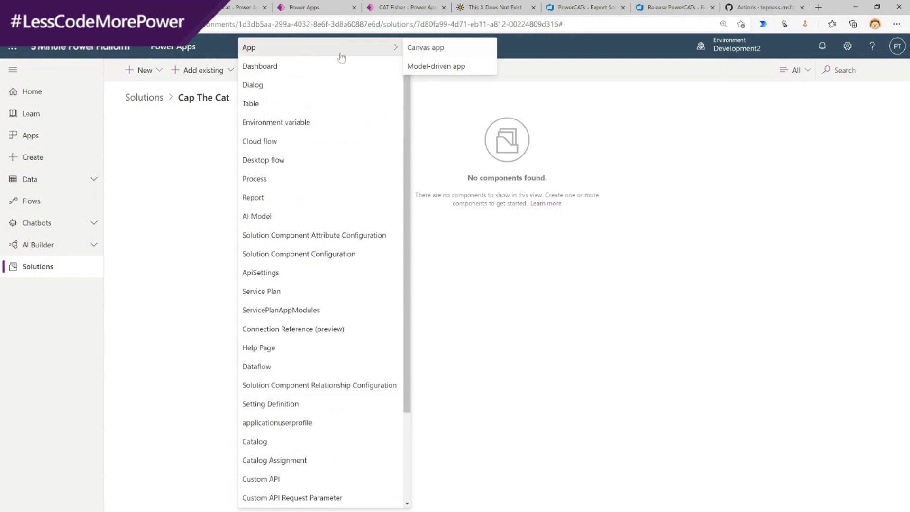
pyautogui.click(417, 49)
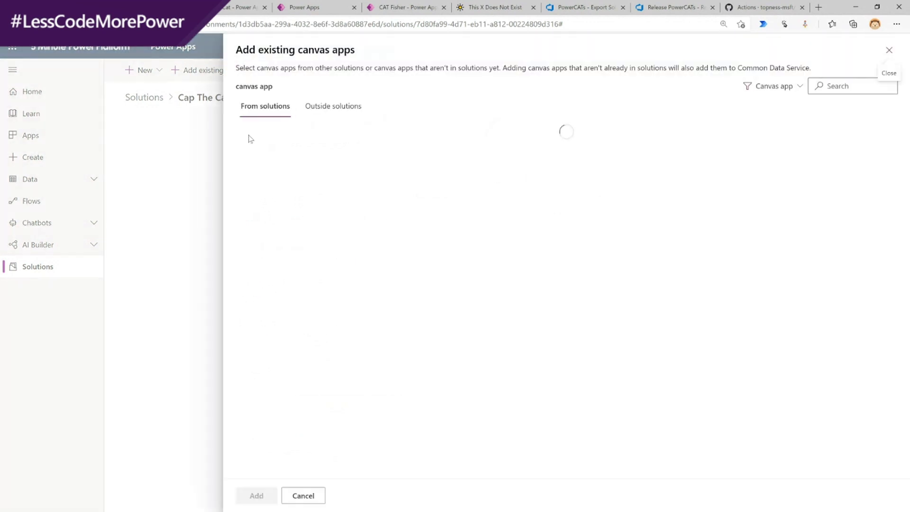
pyautogui.click(249, 161)
pyautogui.click(256, 495)
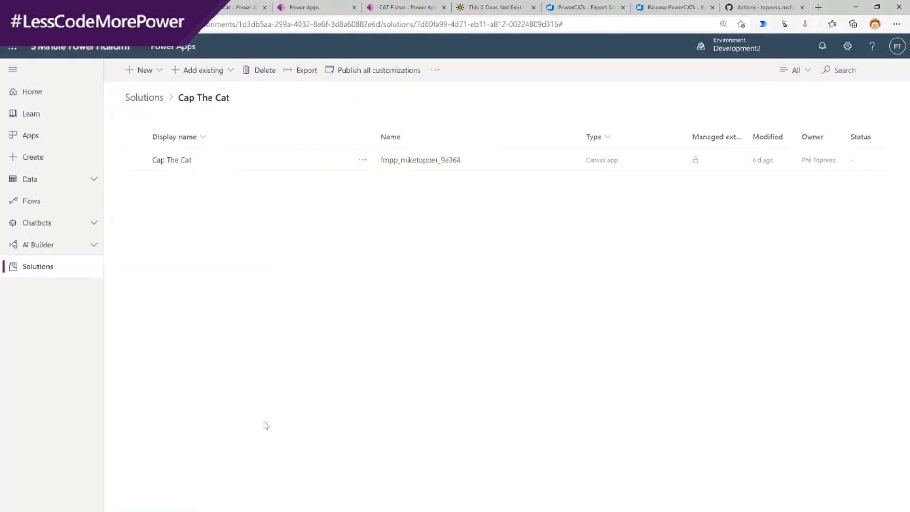
# Step: In the CAT Fisher app, name the displayed cat, submit it with a five-star rating, and open the list of rated cats
pyautogui.click(397, 9)
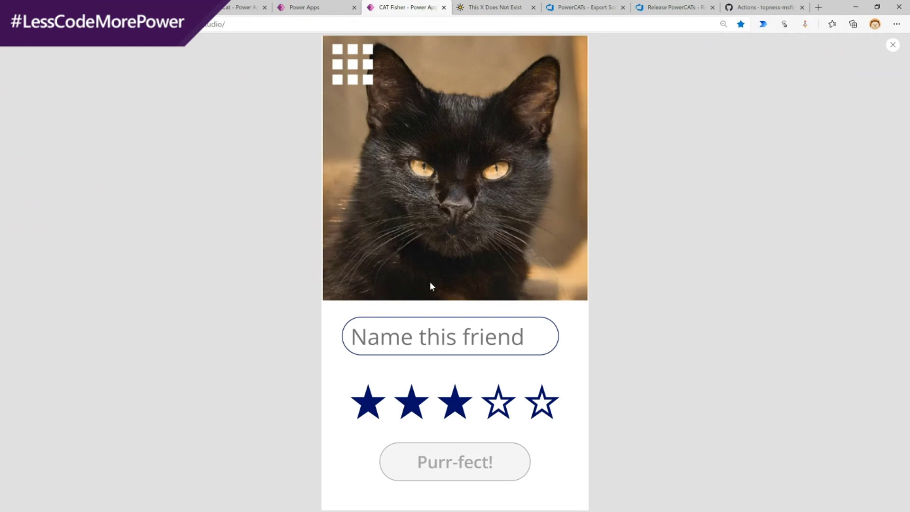
pyautogui.click(429, 337)
pyautogui.write('Sarah')
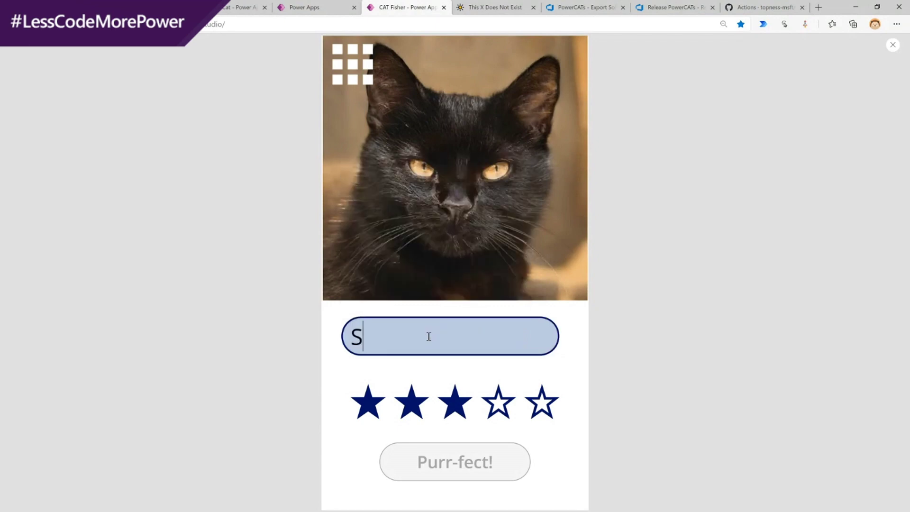
pyautogui.click(541, 394)
pyautogui.click(480, 462)
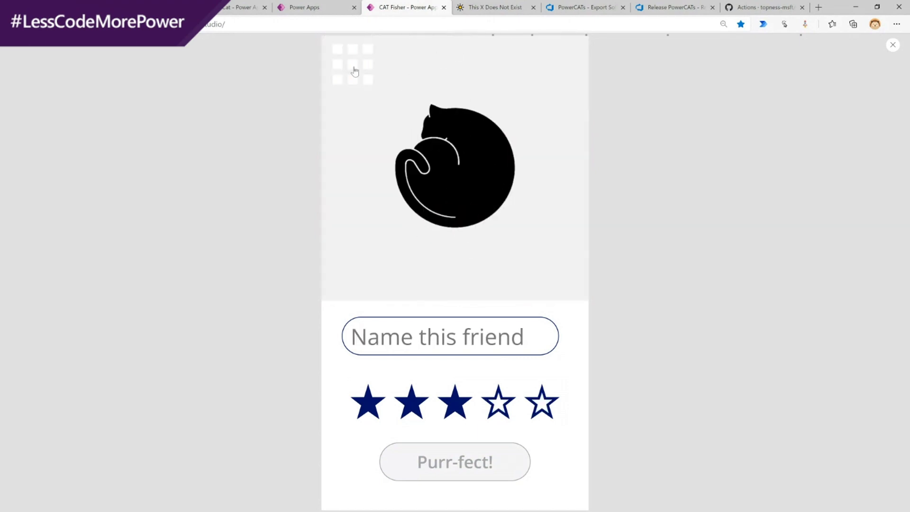
pyautogui.click(355, 71)
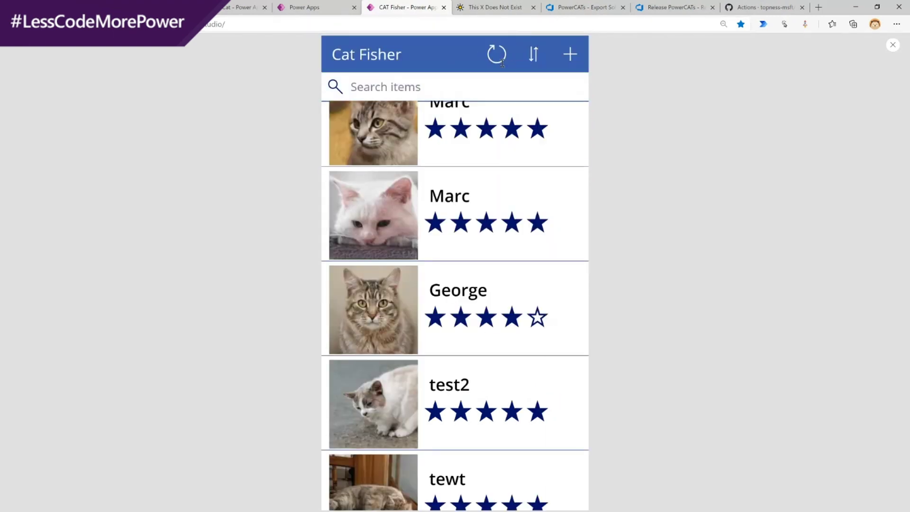
# Step: On the This X Does Not Exist site, view the This Person Does Not Exist sample, and close its page
pyautogui.click(506, 9)
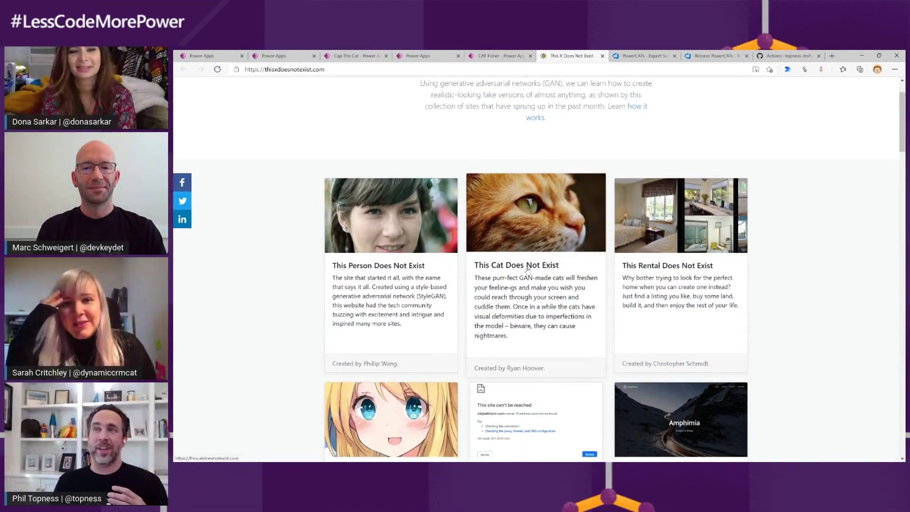
pyautogui.click(396, 271)
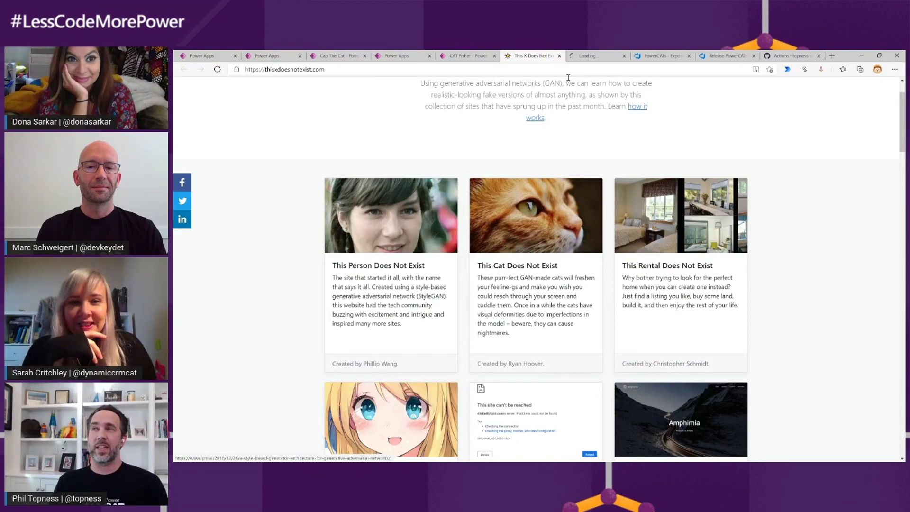
pyautogui.click(586, 57)
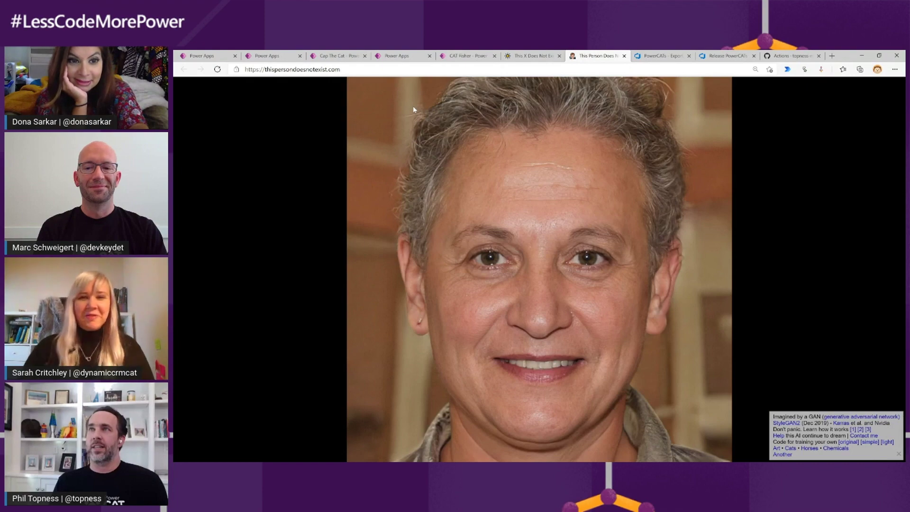
pyautogui.hotkey('ctrl', 'w')
# Step: Return to the CAT Fisher app and start a new cat entry, glancing at the PowerCATs solution while the picture loads
pyautogui.click(492, 56)
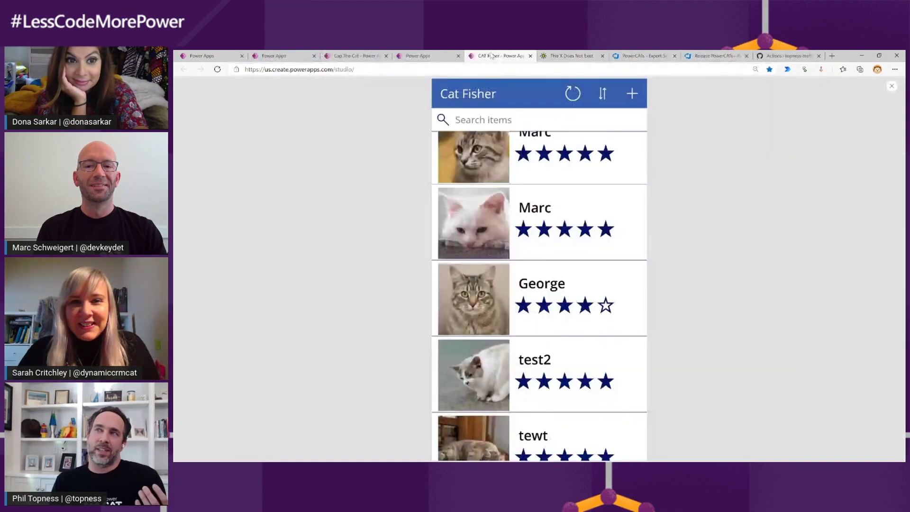
pyautogui.click(633, 94)
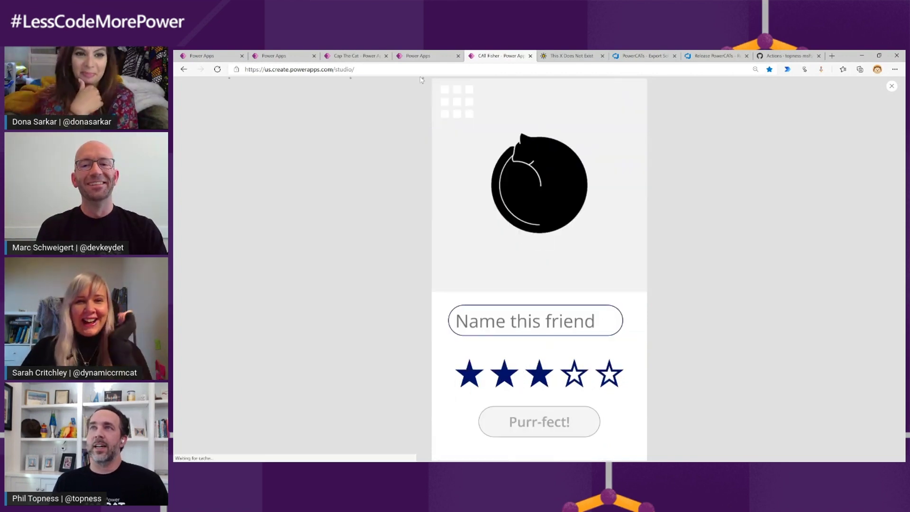
pyautogui.click(417, 55)
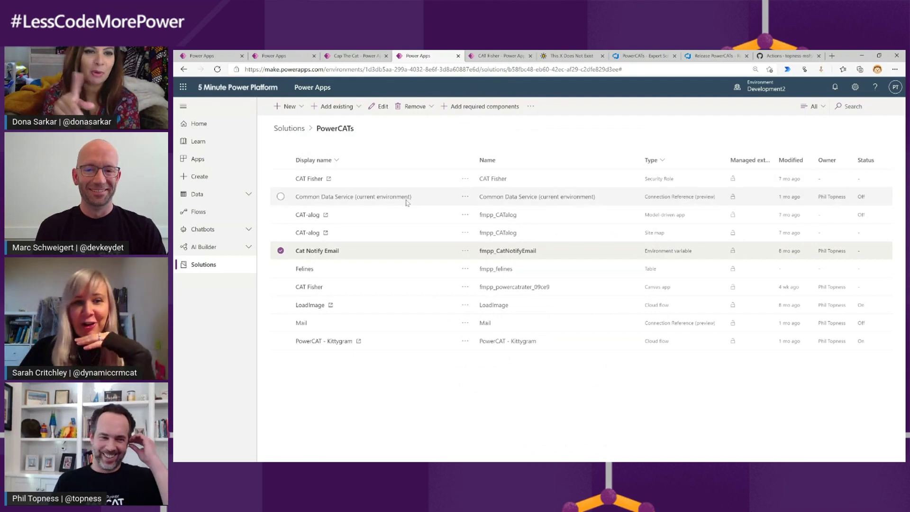
pyautogui.click(498, 57)
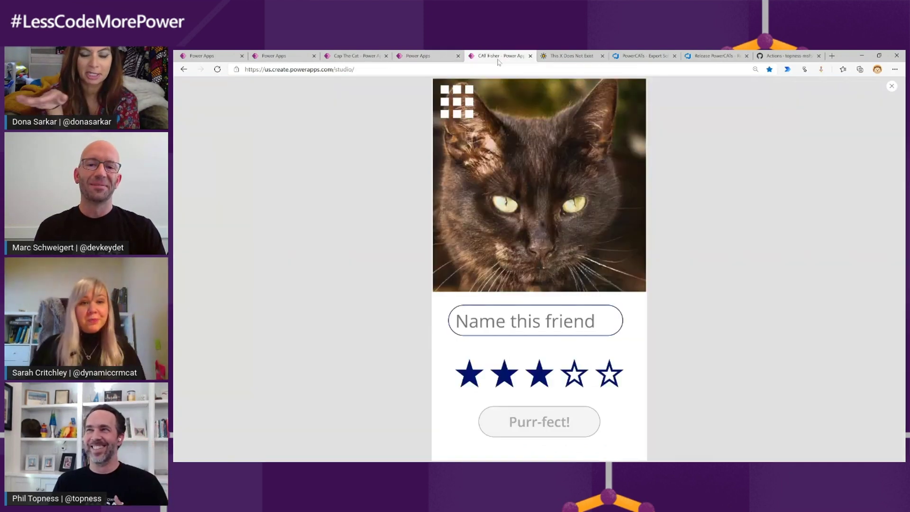
# Step: Name the cat "Monster", submit it with a five-star rating, and open the list of rated cats
pyautogui.click(543, 320)
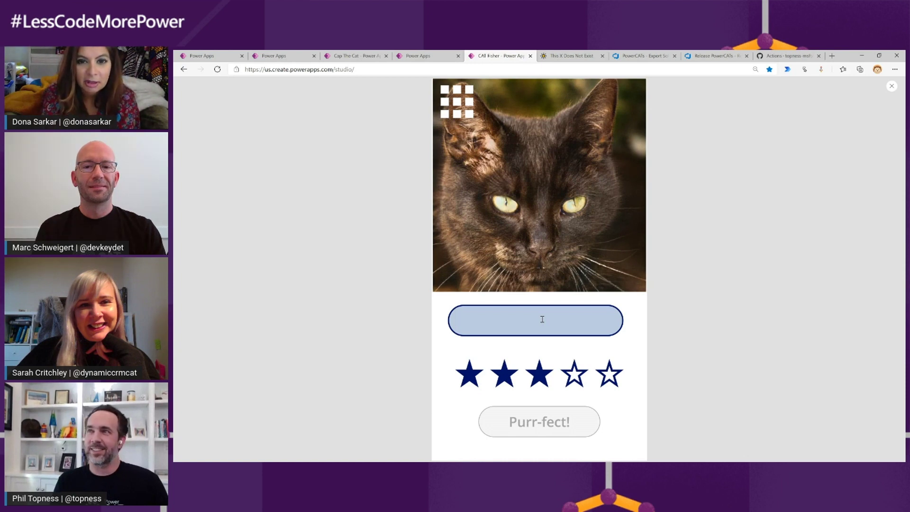
pyautogui.write('Monster')
pyautogui.click(586, 365)
pyautogui.click(596, 372)
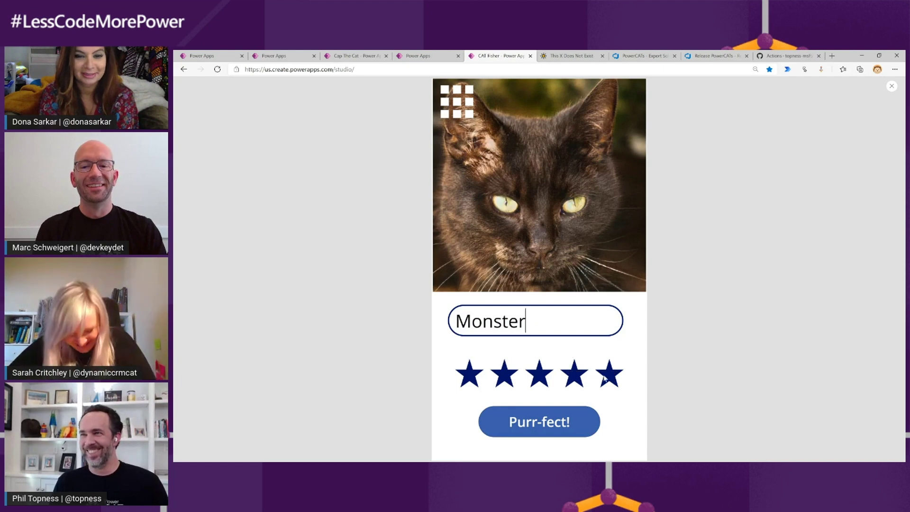
pyautogui.click(555, 422)
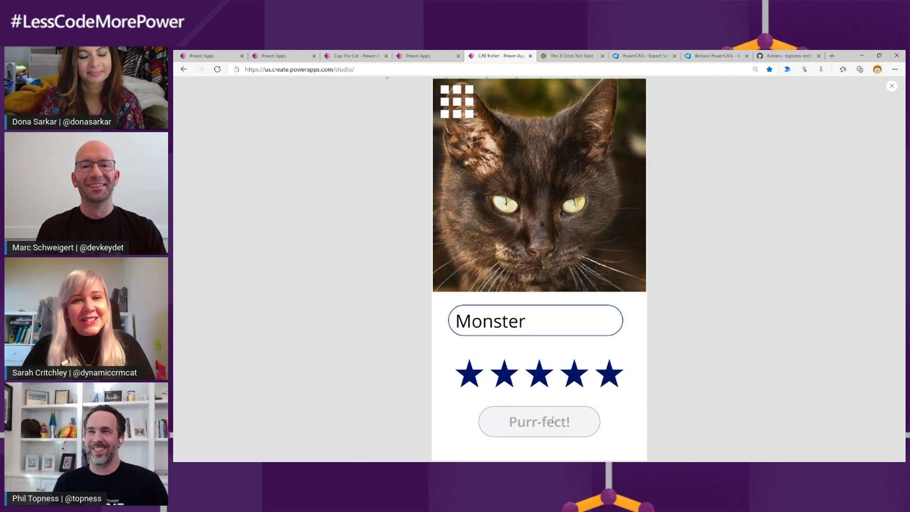
pyautogui.click(458, 106)
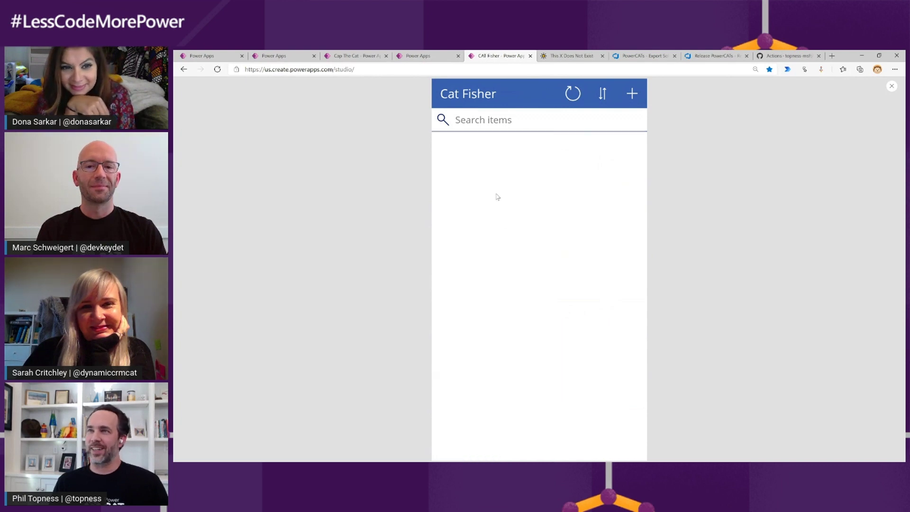
# Step: Sort the PowerCATs solution's components by type in ascending order and select the Felines table
pyautogui.click(420, 56)
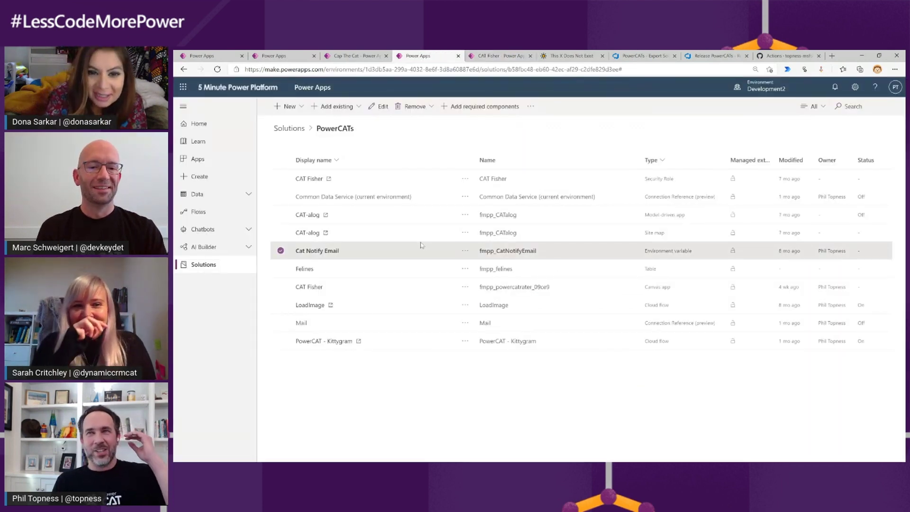
pyautogui.click(651, 161)
pyautogui.click(656, 184)
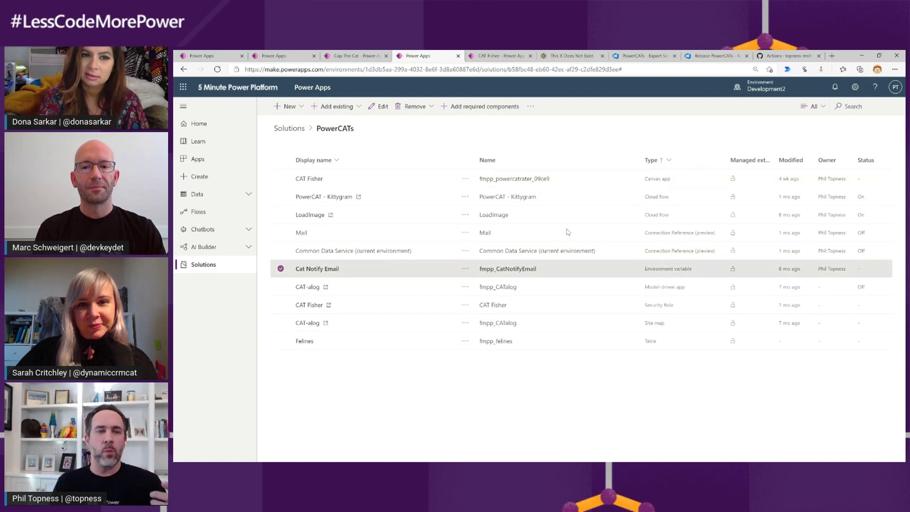
pyautogui.click(446, 343)
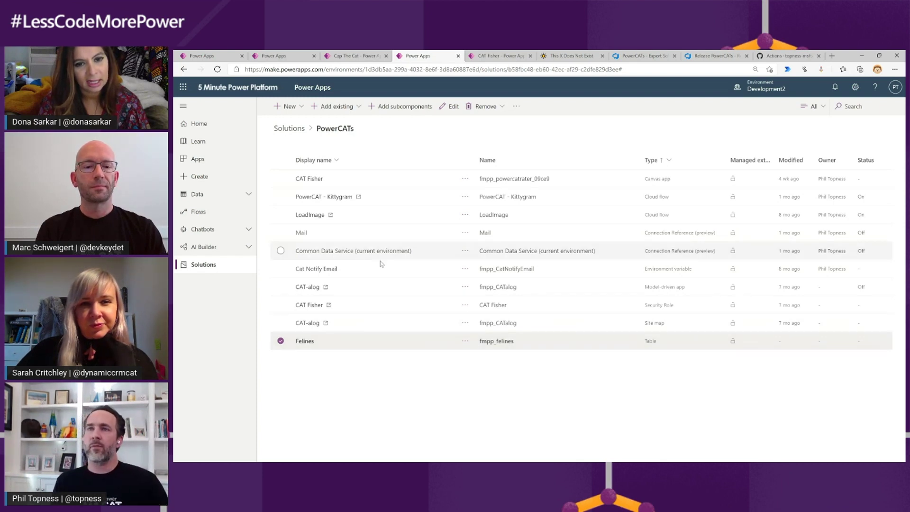
# Step: Review the Cat Notify Email environment variable without changing it, and select the CAT Fisher security role
pyautogui.click(326, 271)
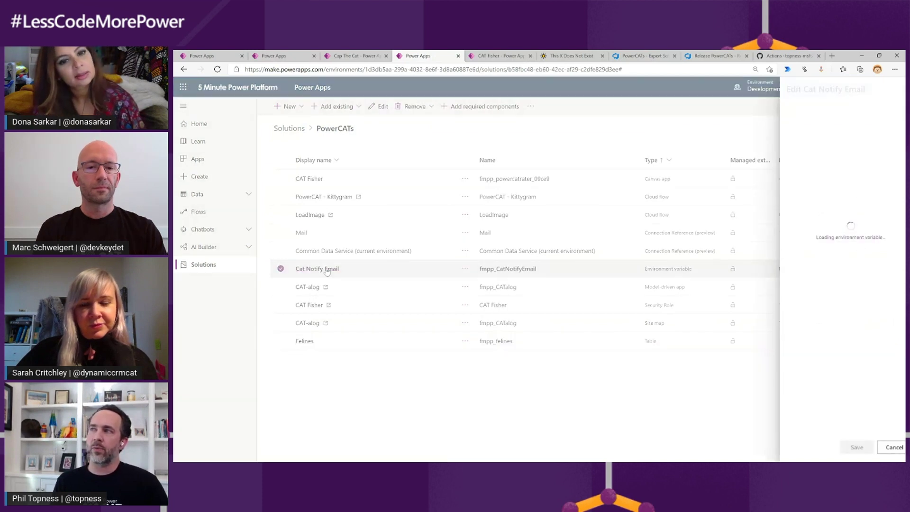
pyautogui.click(326, 271)
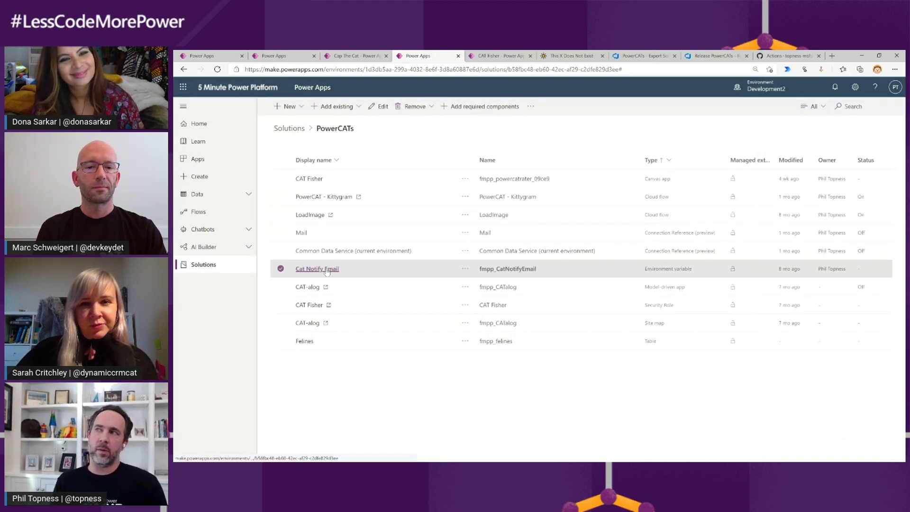
pyautogui.click(327, 271)
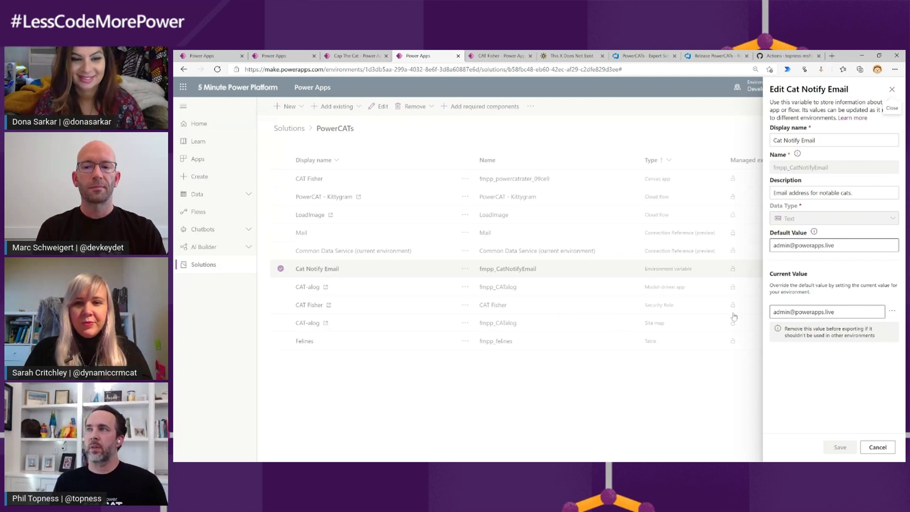
pyautogui.click(878, 447)
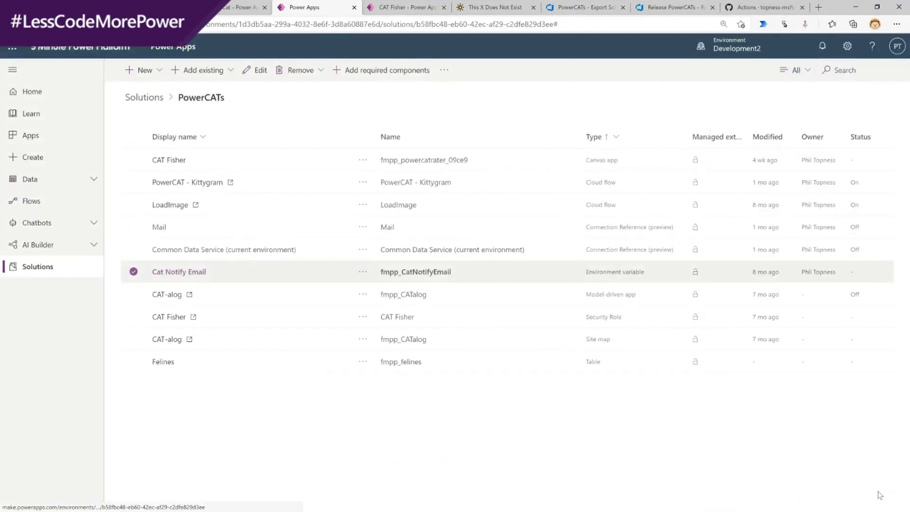
pyautogui.click(610, 318)
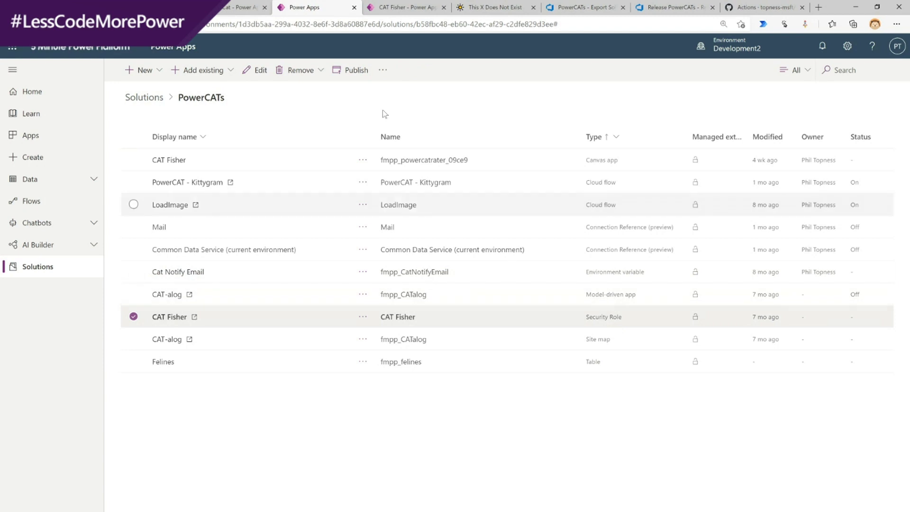
# Step: Clear the component selection, publish all changes, and export the PowerCATs solution as managed, version 1.0.0.32
pyautogui.click(133, 317)
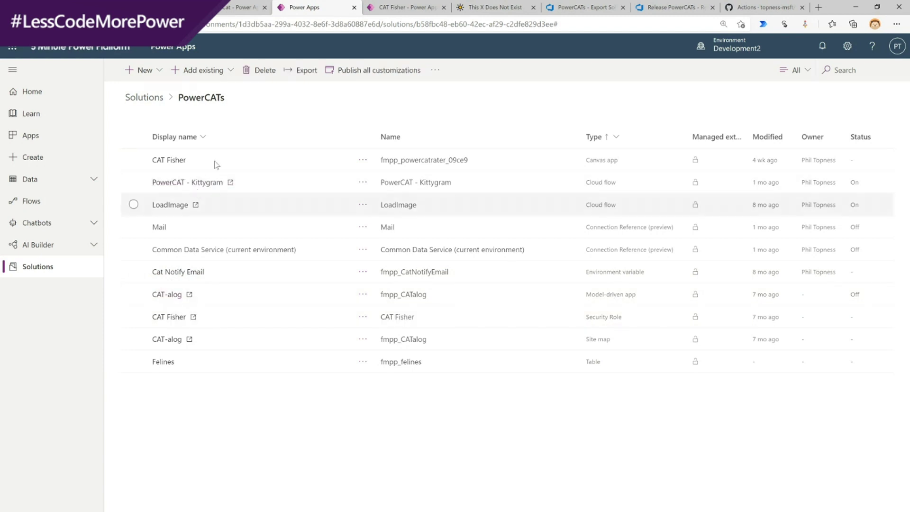
pyautogui.click(300, 72)
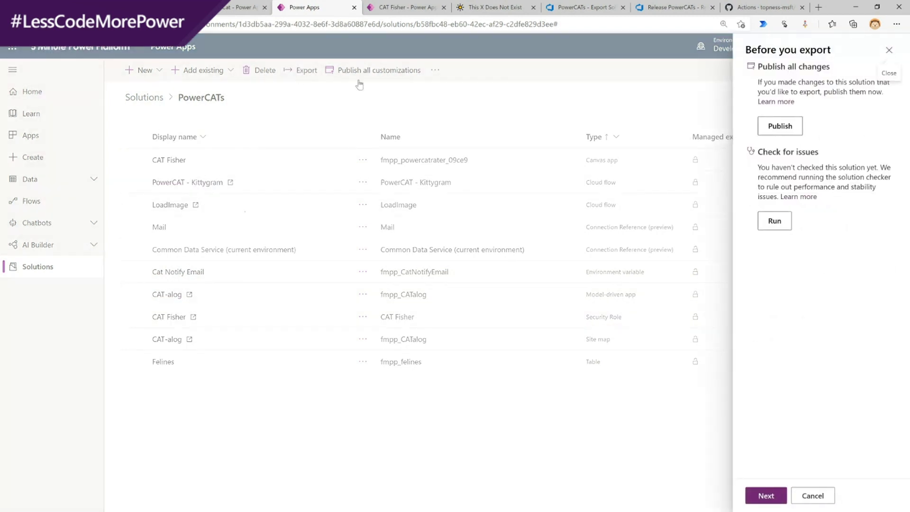
pyautogui.click(780, 126)
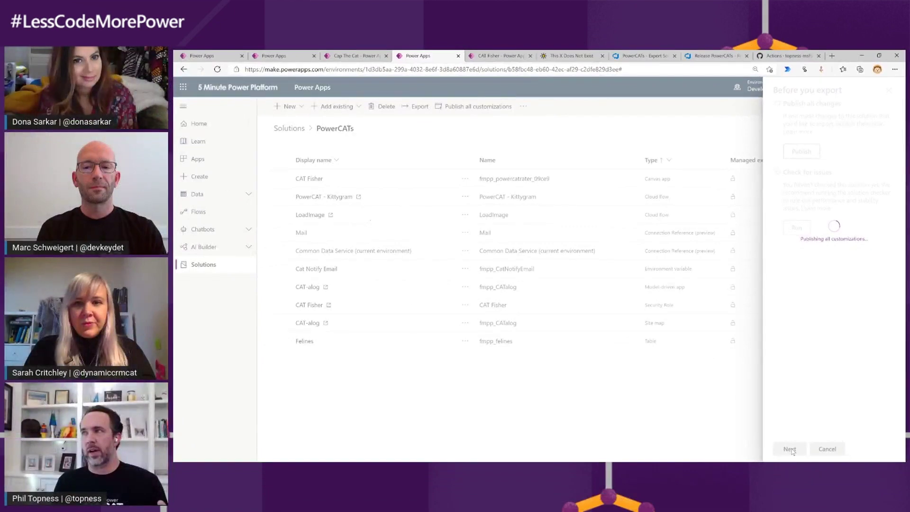
pyautogui.click(790, 449)
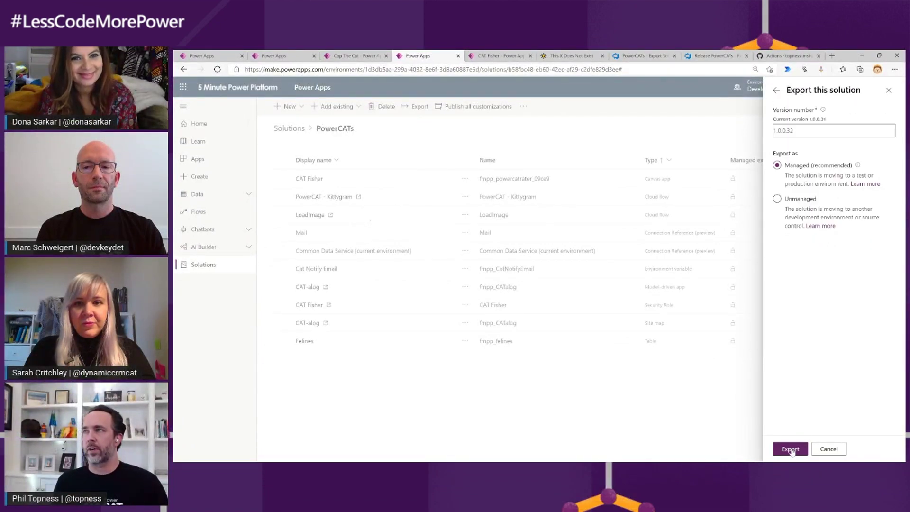
pyautogui.click(790, 449)
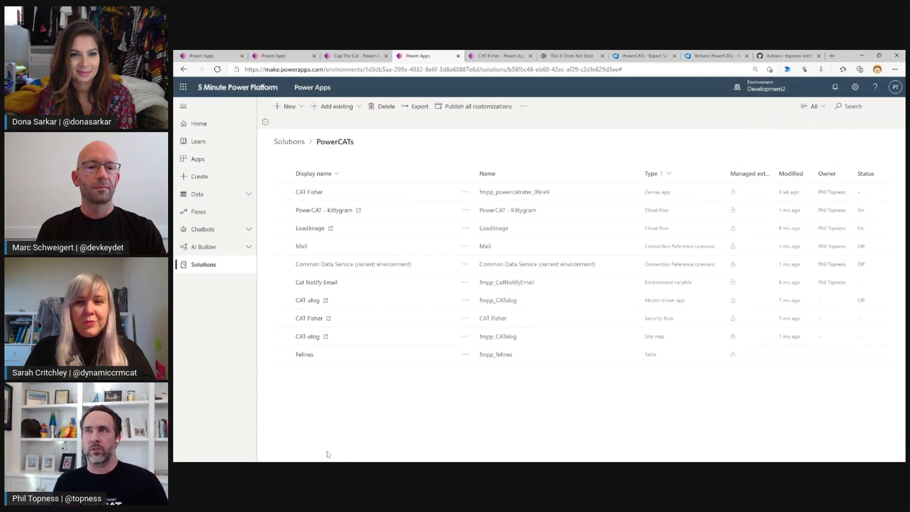
# Step: Switch to the Test environment and open its list of solutions
pyautogui.click(763, 87)
pyautogui.scroll(-3, 806, 332)
pyautogui.click(800, 427)
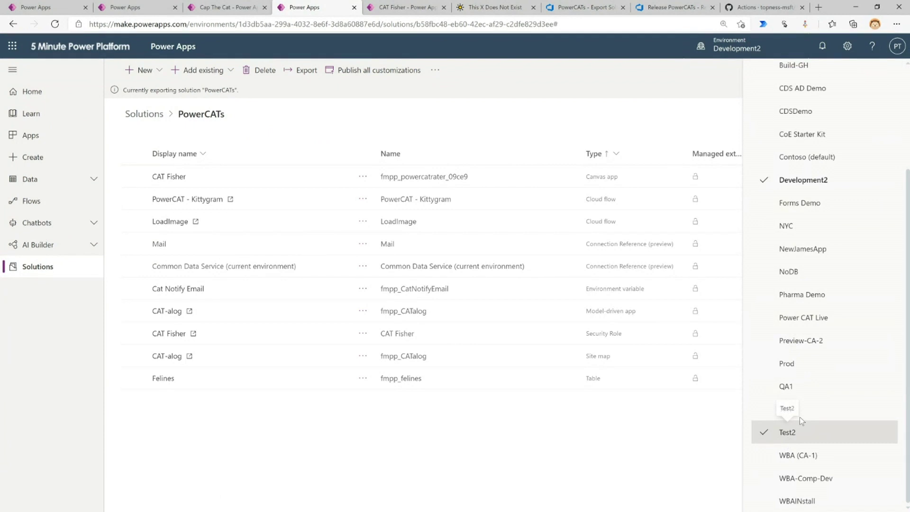
pyautogui.click(801, 412)
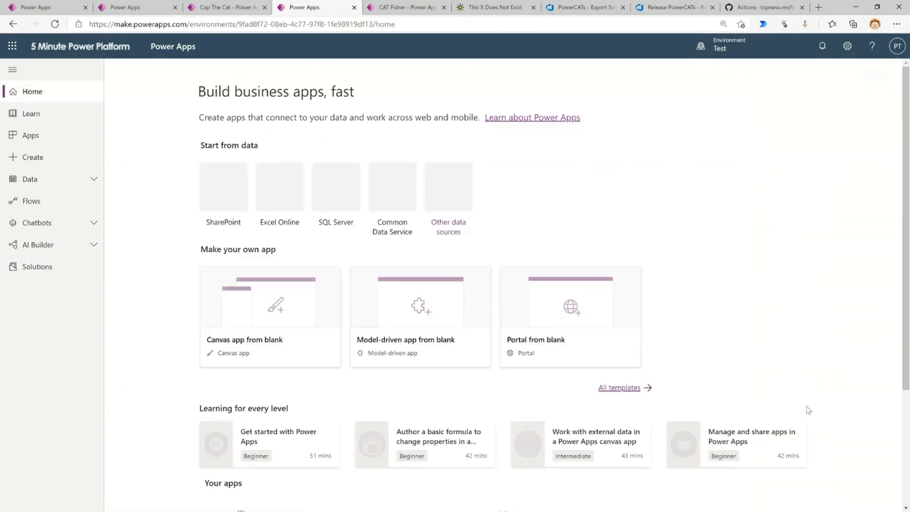
pyautogui.click(55, 271)
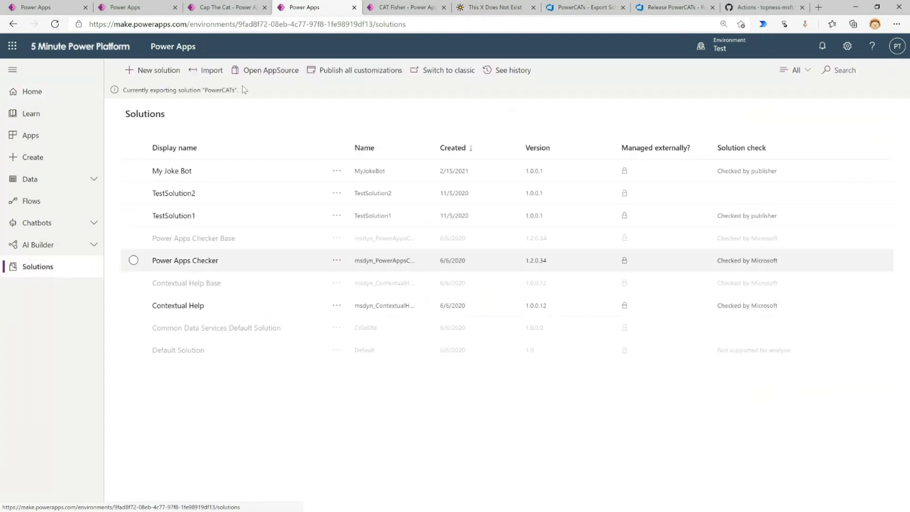
# Step: Import PowerCATs_1_0_0_31_managed.zip from the Downloads folder, keeping the preselected Common Data Service and Mail connections
pyautogui.click(211, 70)
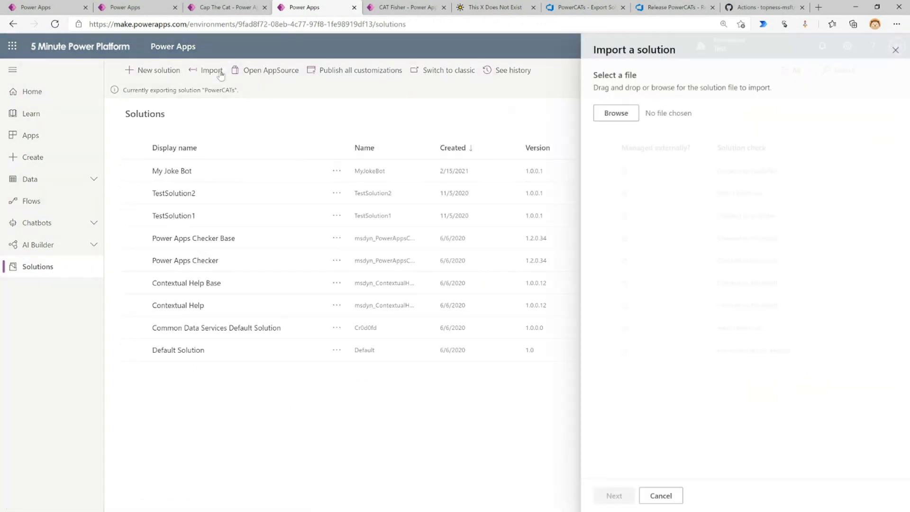
pyautogui.click(607, 117)
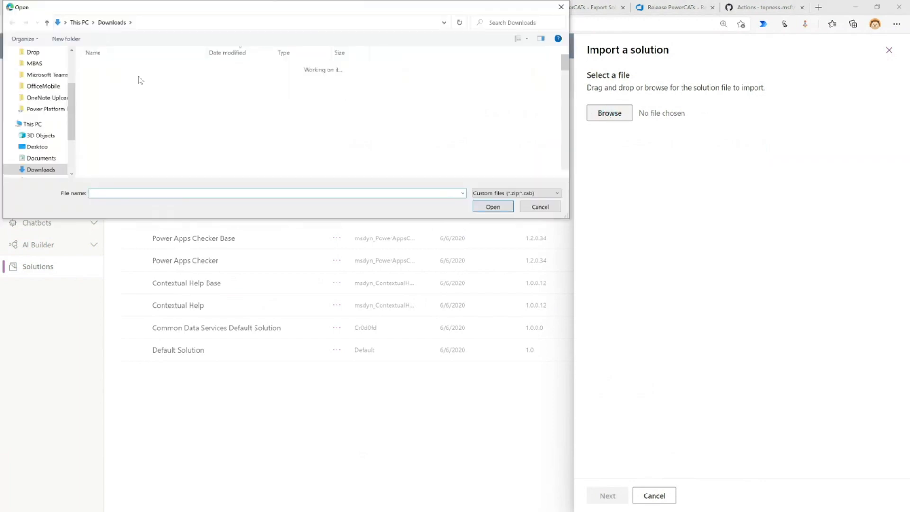
pyautogui.click(148, 81)
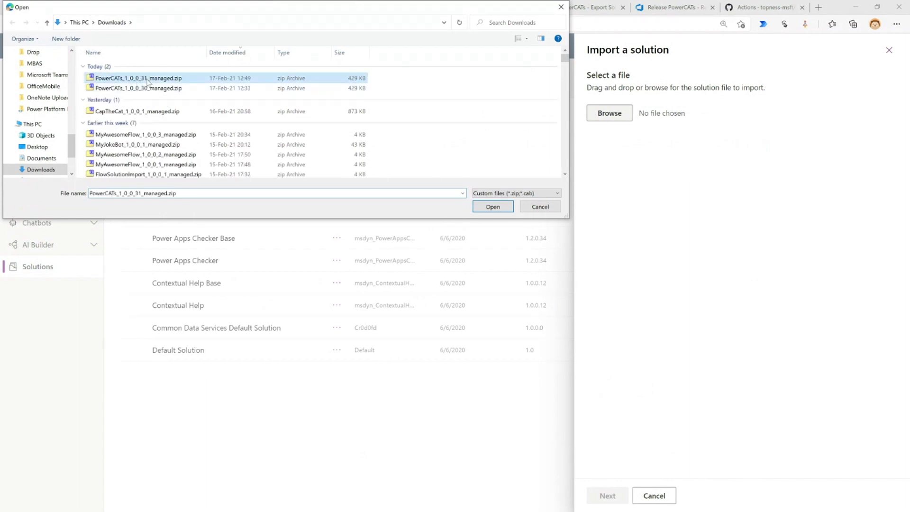
pyautogui.doubleClick(148, 80)
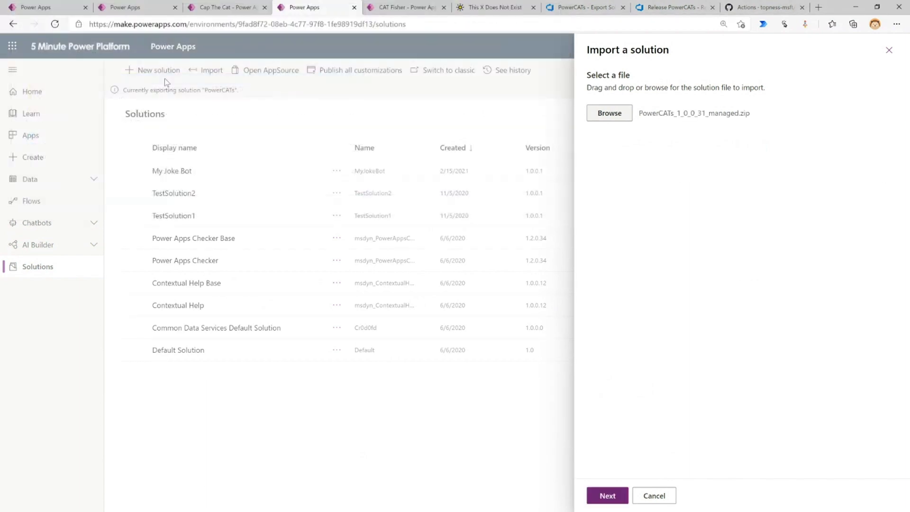
pyautogui.click(602, 494)
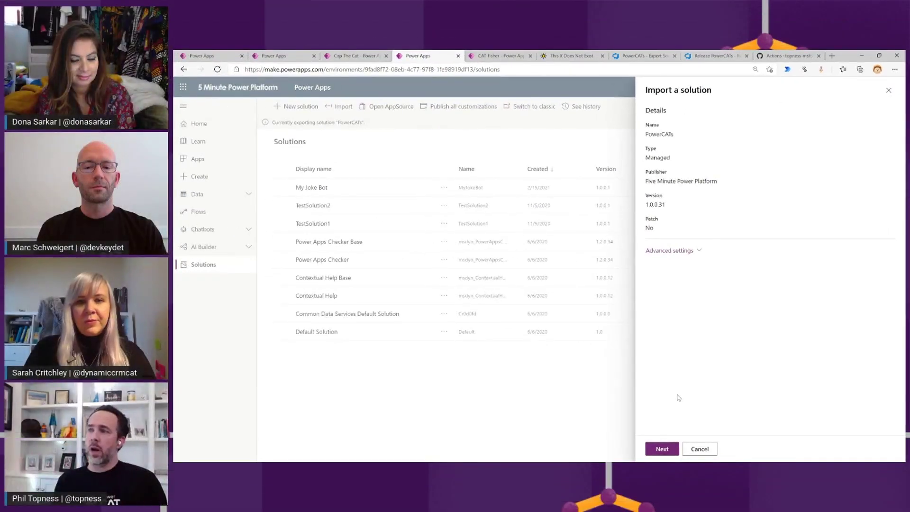
pyautogui.click(661, 449)
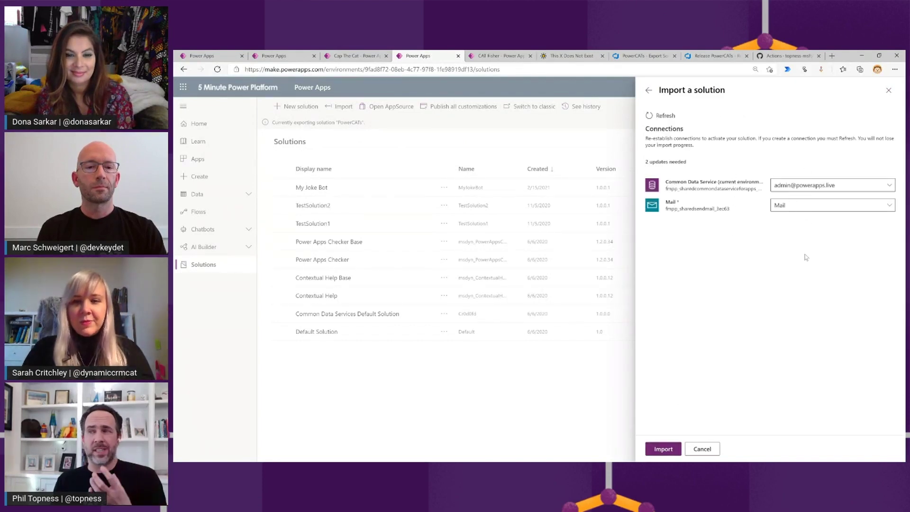
pyautogui.click(664, 449)
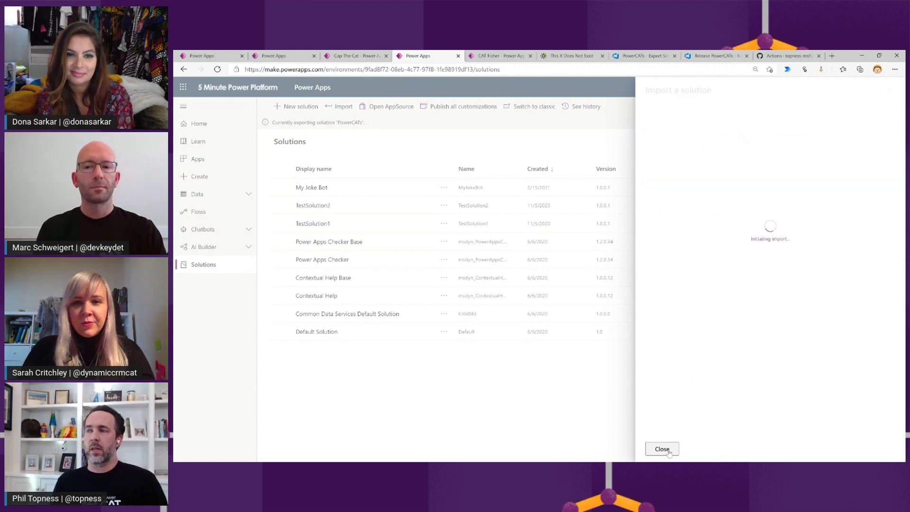